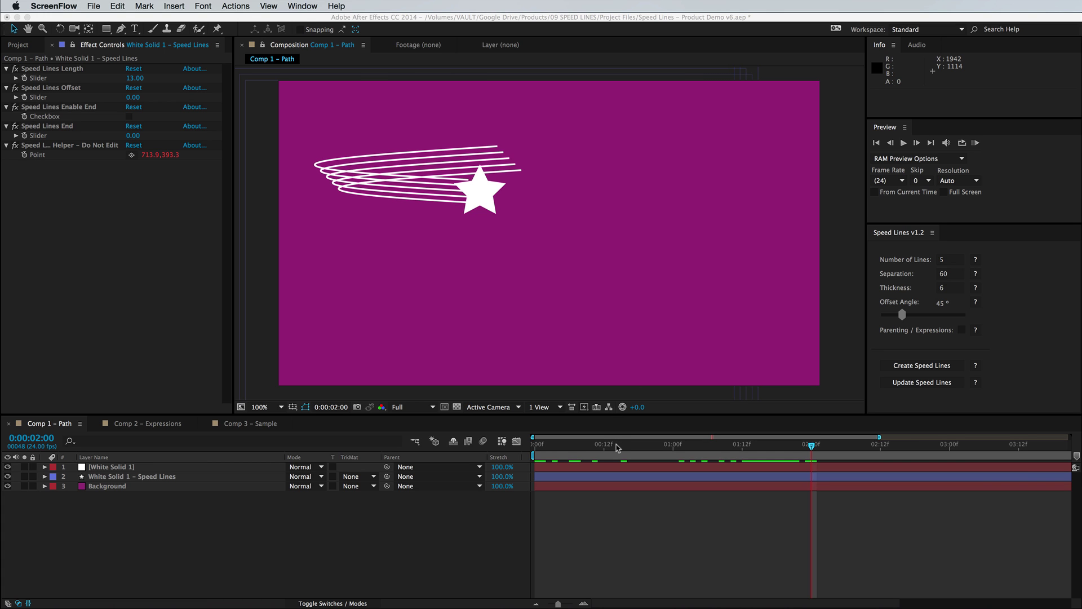
Scrub Comp 1 – Path from frame 0 to 0:00:02:10 and select the Thickness field
left_click(554, 446)
left_click_drag(554, 445, 859, 500)
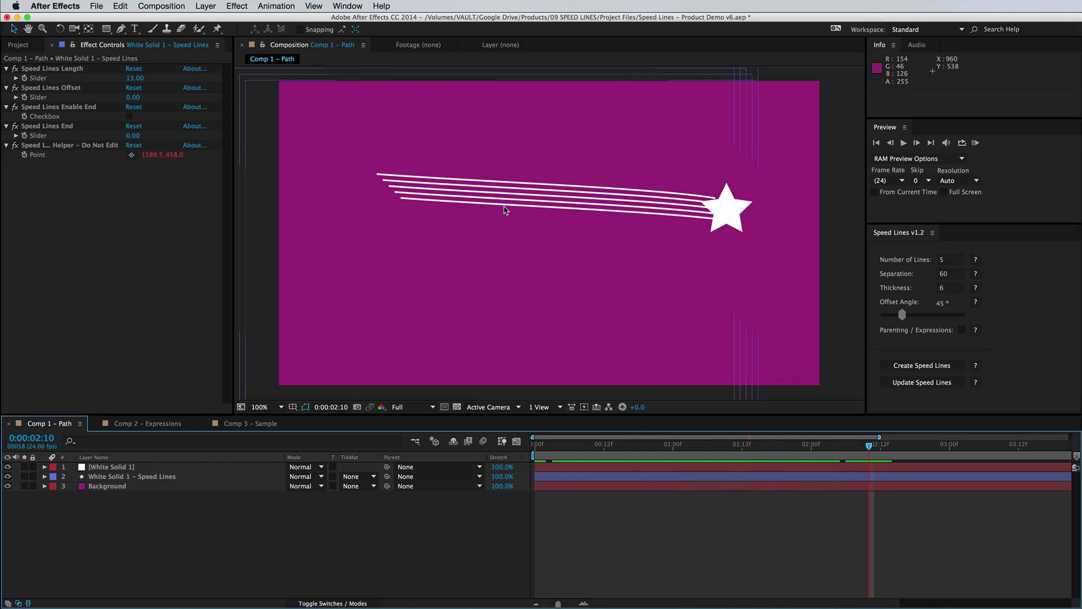
left_click(952, 288)
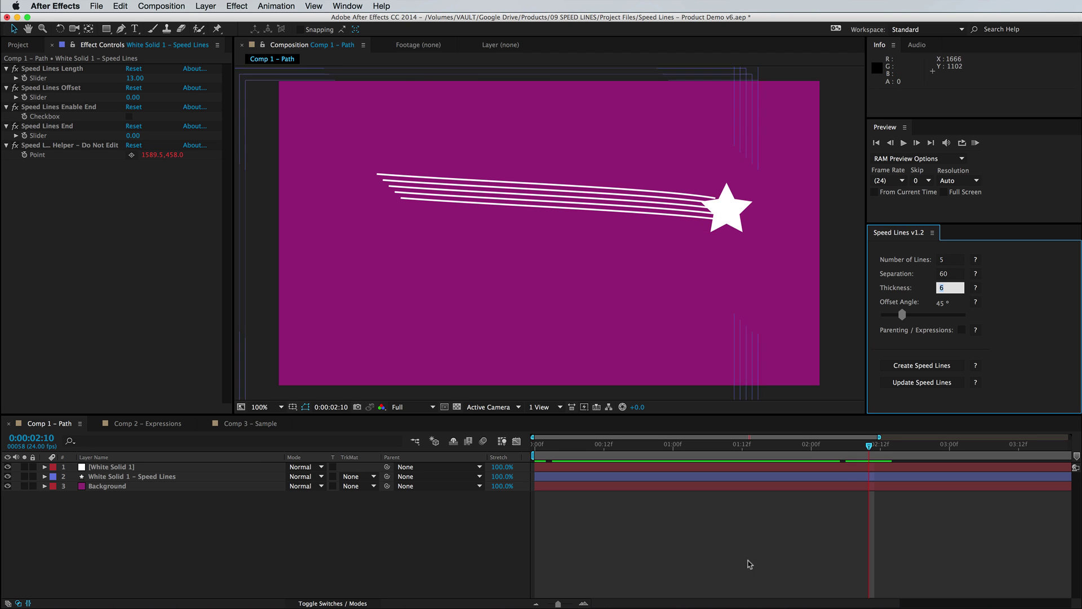
Regenerate White Solid 1 – Speed Lines with 12 lines, then with Separation 100
left_click(567, 582)
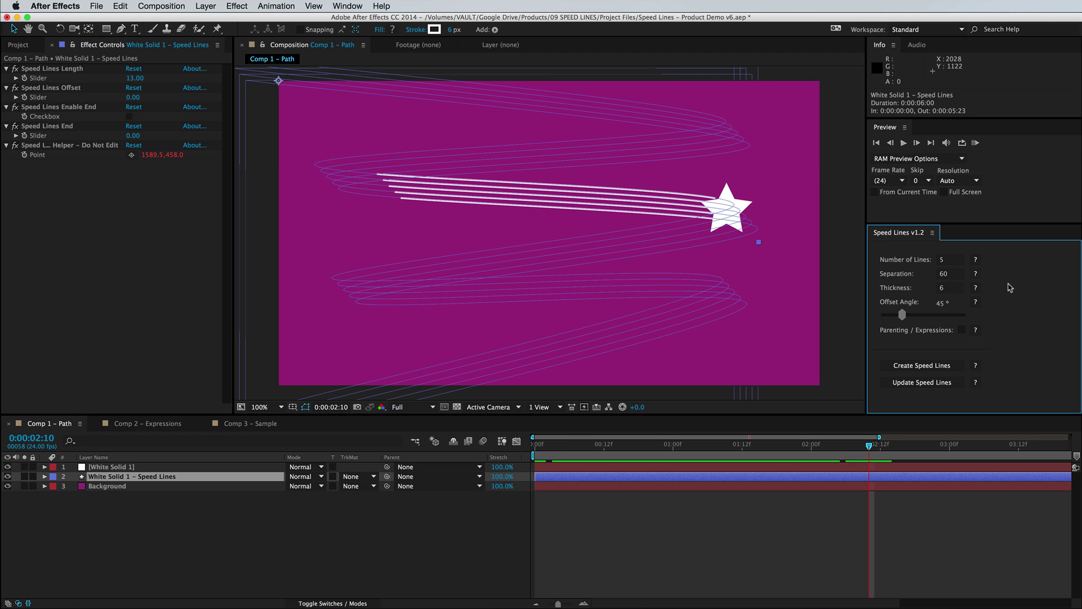
left_click(947, 261)
type("12")
key("Return")
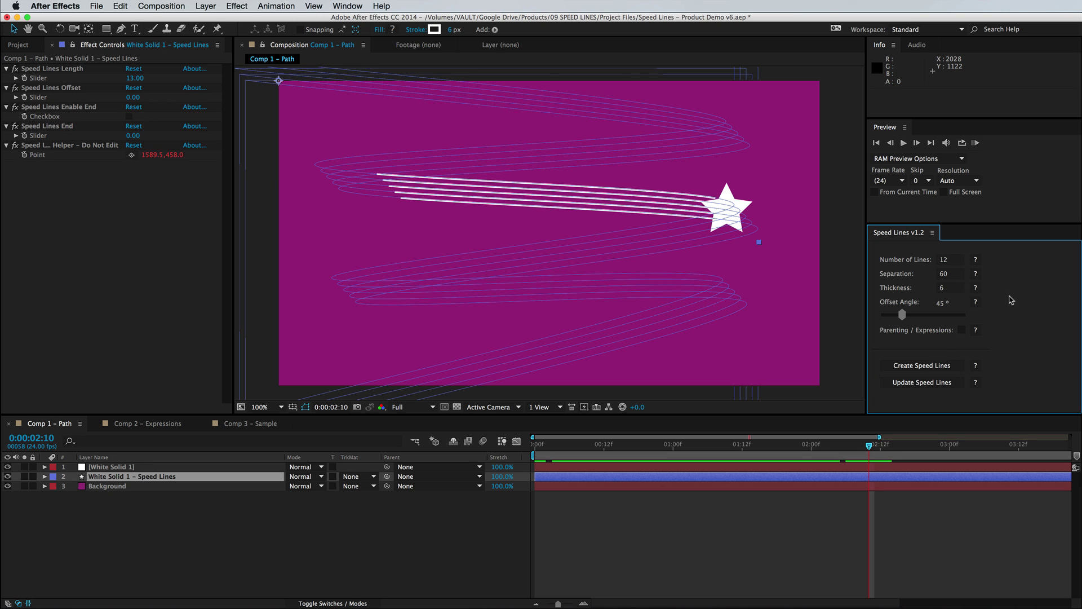
left_click(861, 478)
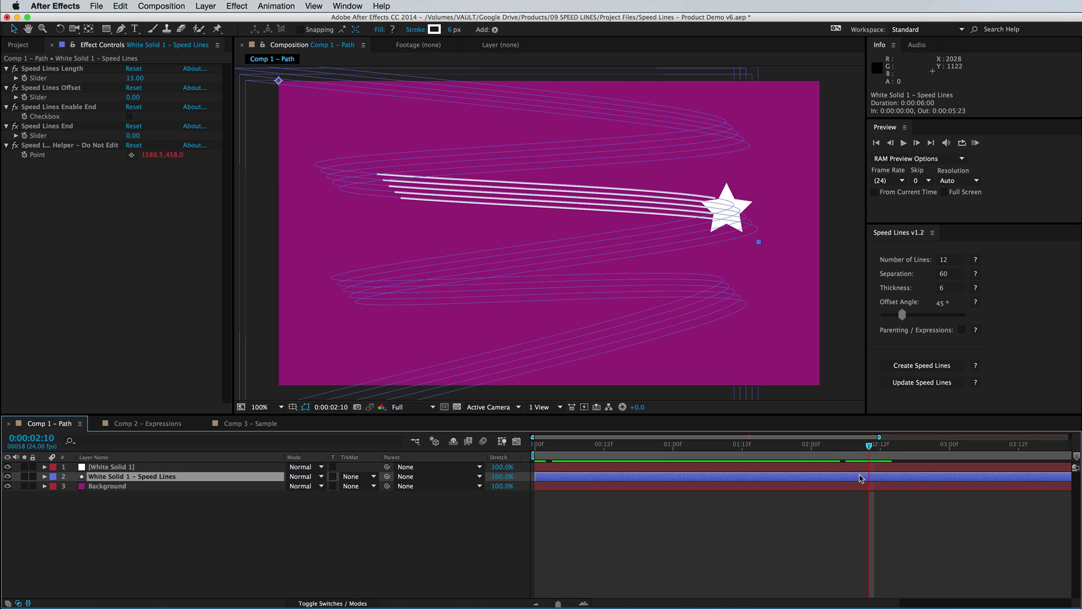
left_click(941, 385)
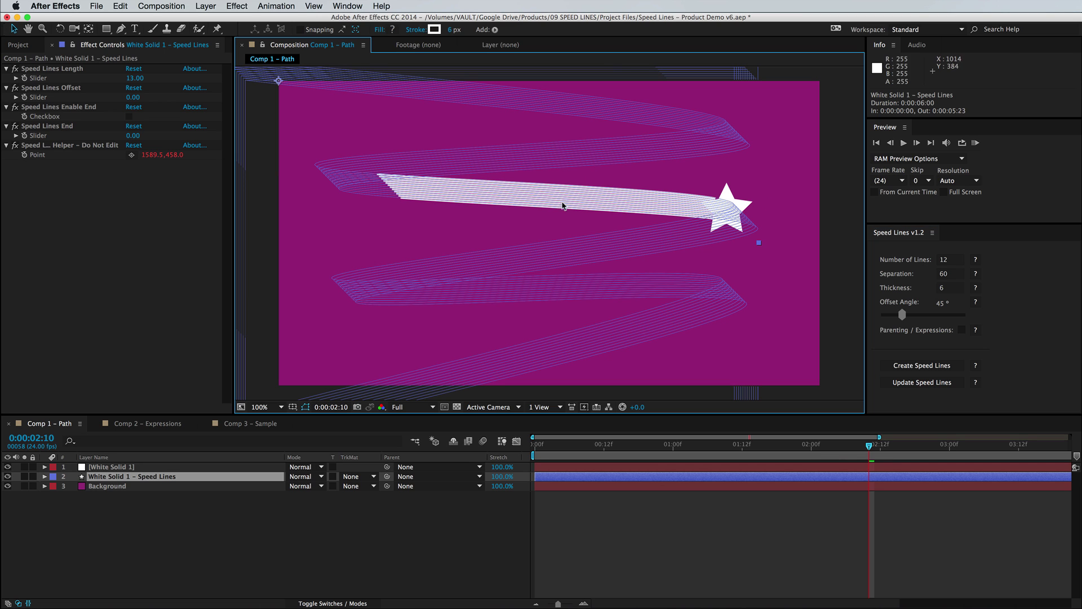
left_click(951, 275)
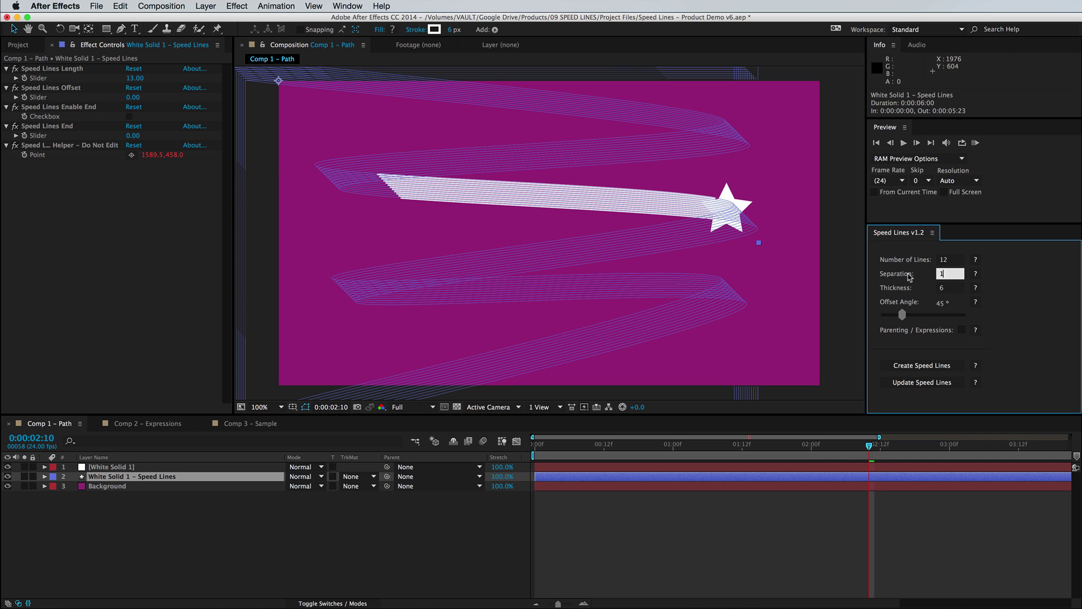
left_click(923, 383)
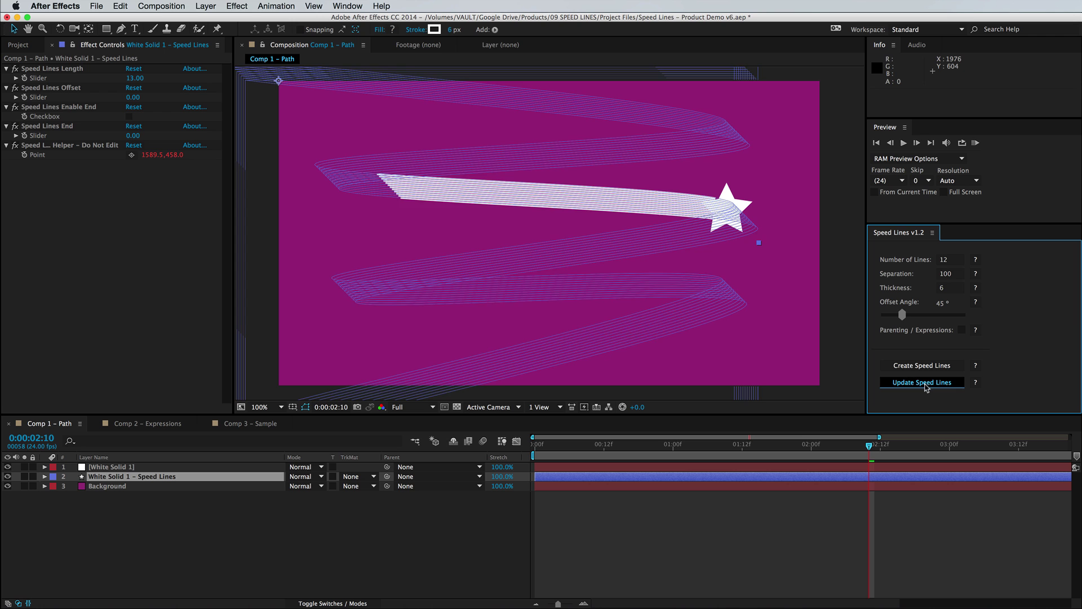
Set Thickness to 2 and Offset Angle to 97°, updating the speed lines after each
left_click(952, 288)
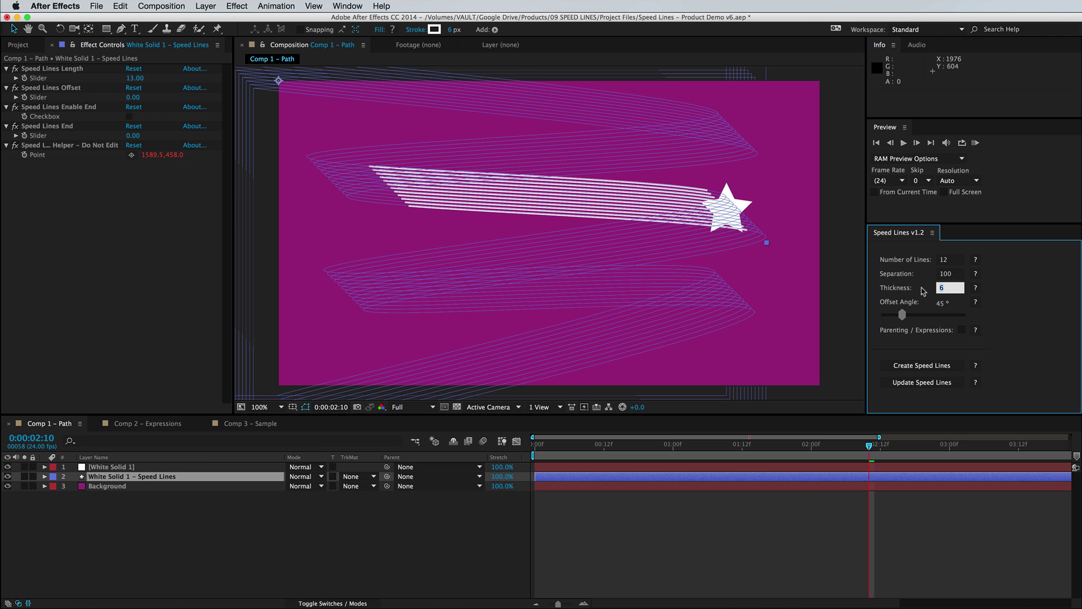
left_click(933, 382)
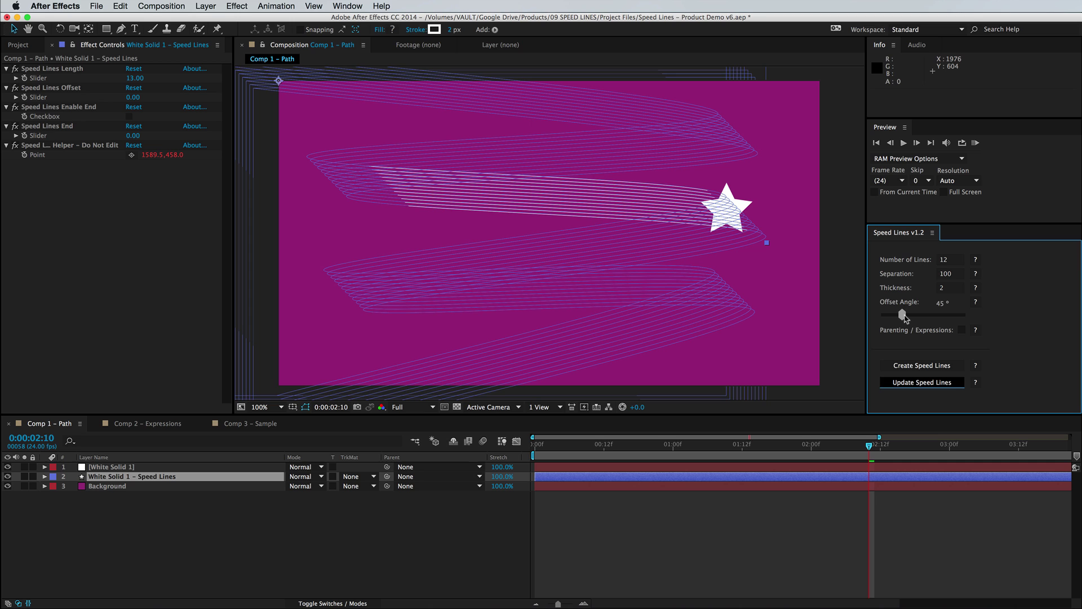
mouse_move(904, 317)
left_mouse_down()
mouse_move(926, 319)
mouse_move(908, 324)
mouse_move(917, 315)
left_mouse_up()
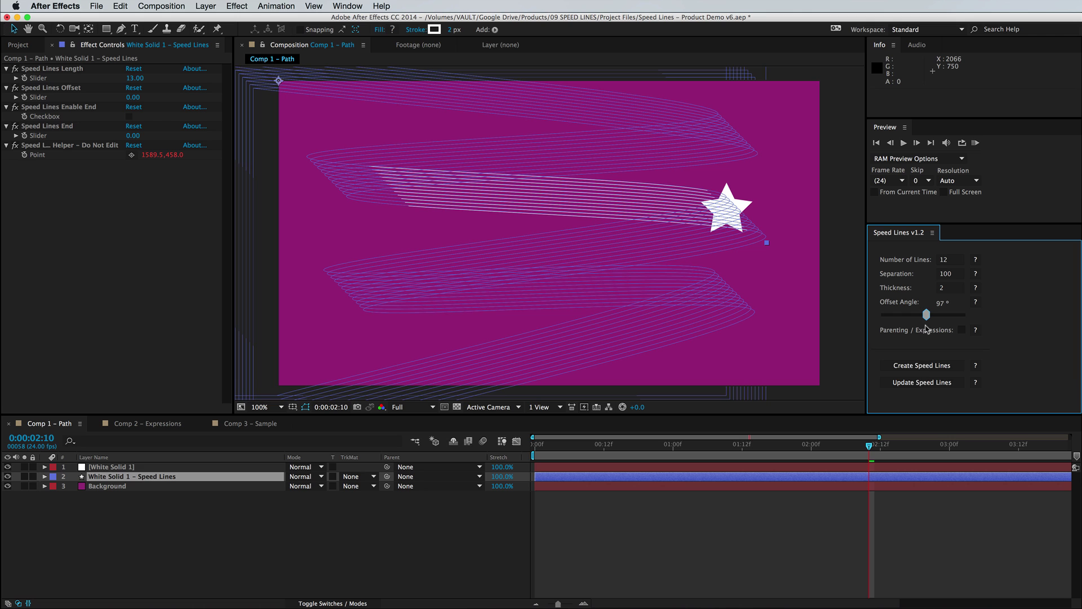
left_click(921, 382)
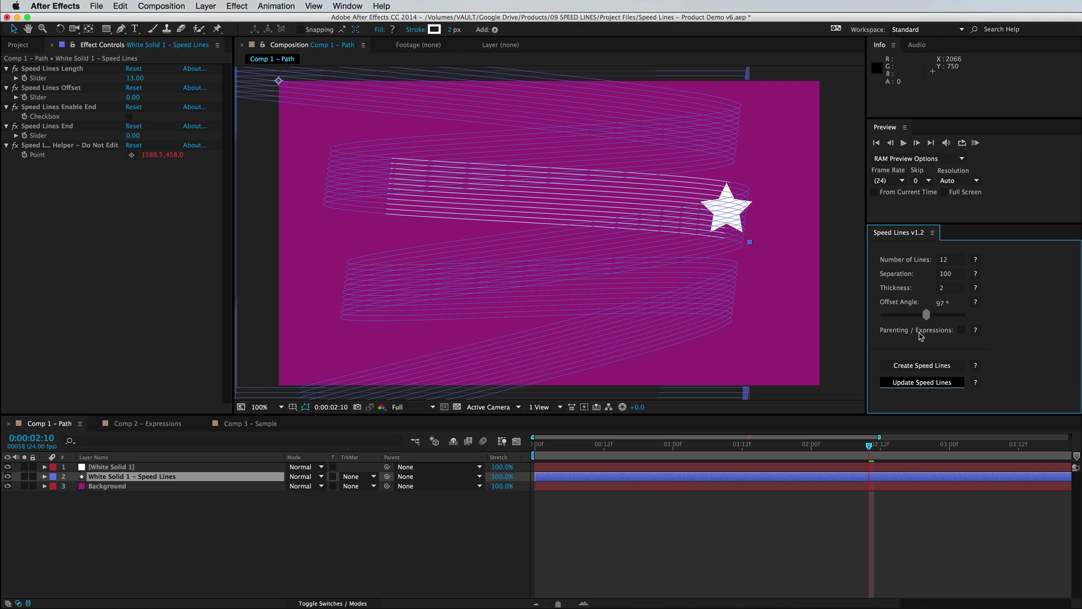
Set Speed Lines Length to 8 in Effect Controls and undo the offset change
left_click(241, 512)
left_click(163, 478)
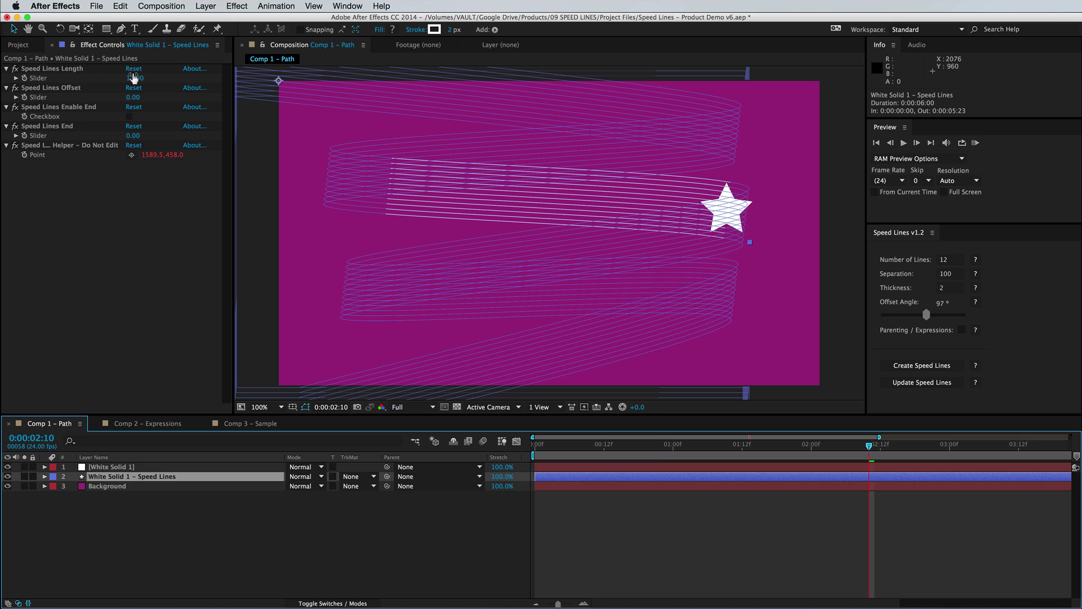
left_click_drag(134, 78, 137, 99)
key("super+z")
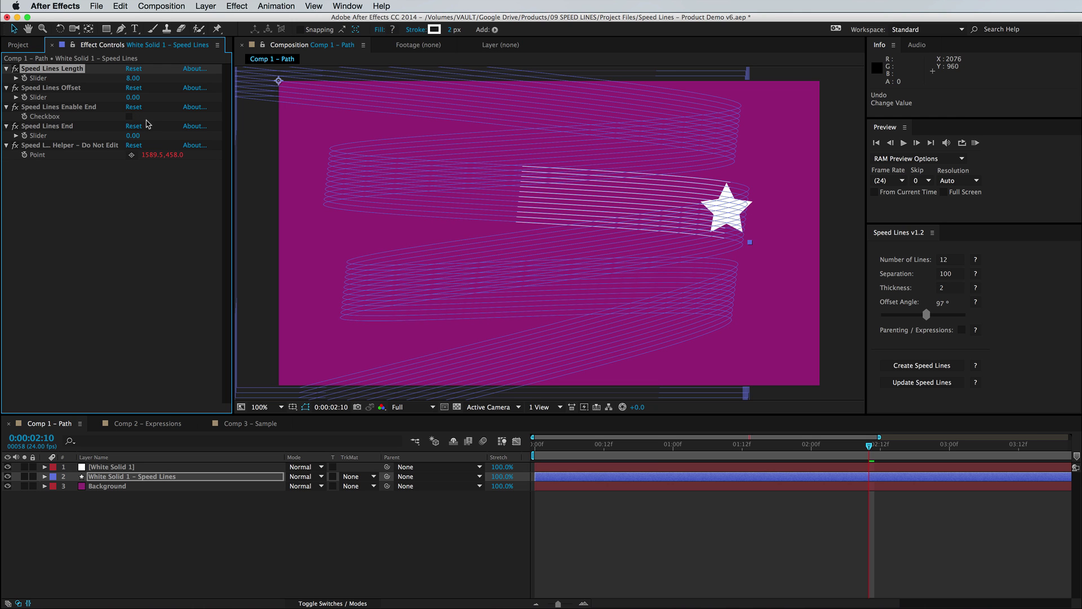
Enable Speed Lines End and raise Speed Lines End to 16
left_click(129, 117)
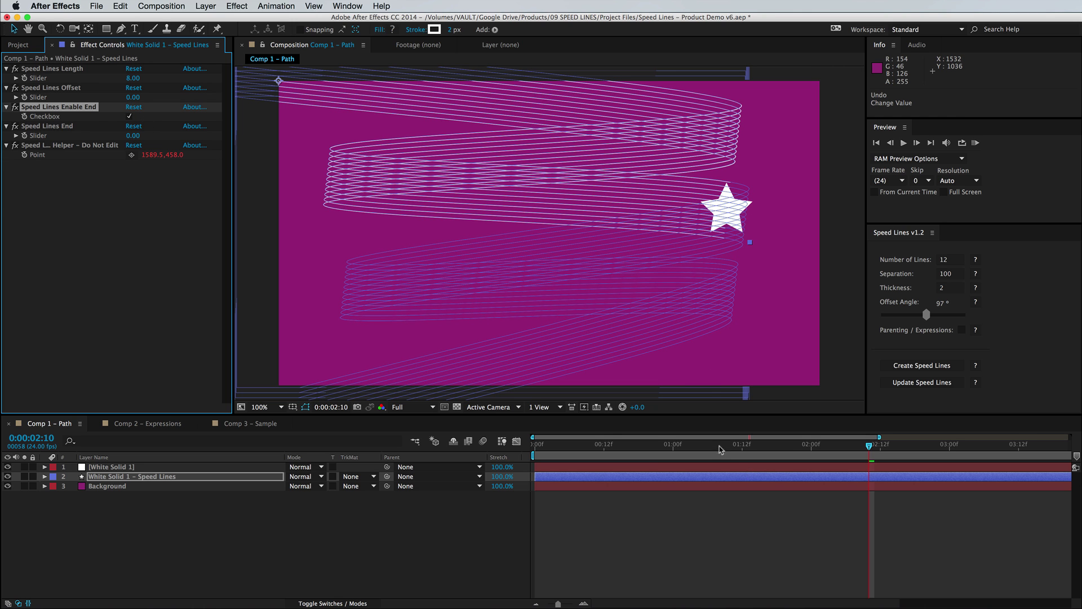
left_click_drag(719, 449, 962, 461)
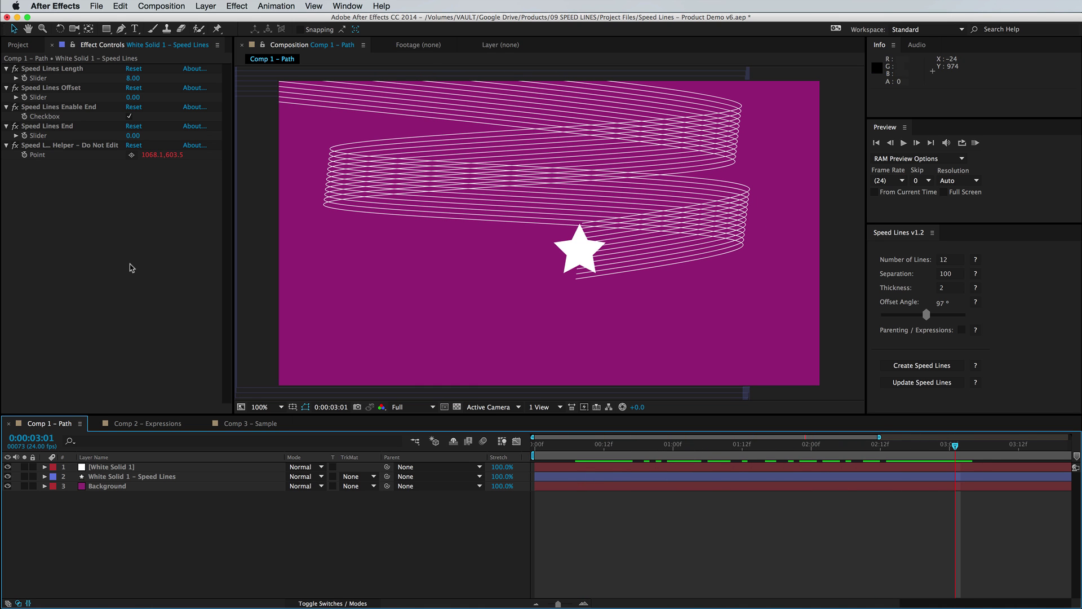
mouse_move(132, 137)
left_mouse_down()
mouse_move(154, 131)
mouse_move(131, 136)
mouse_move(144, 135)
left_mouse_up()
In Comp 2 – Expressions, move Null 1 to 473, 744 at 0:00:01:22
left_click(147, 424)
left_click_drag(558, 445, 763, 465)
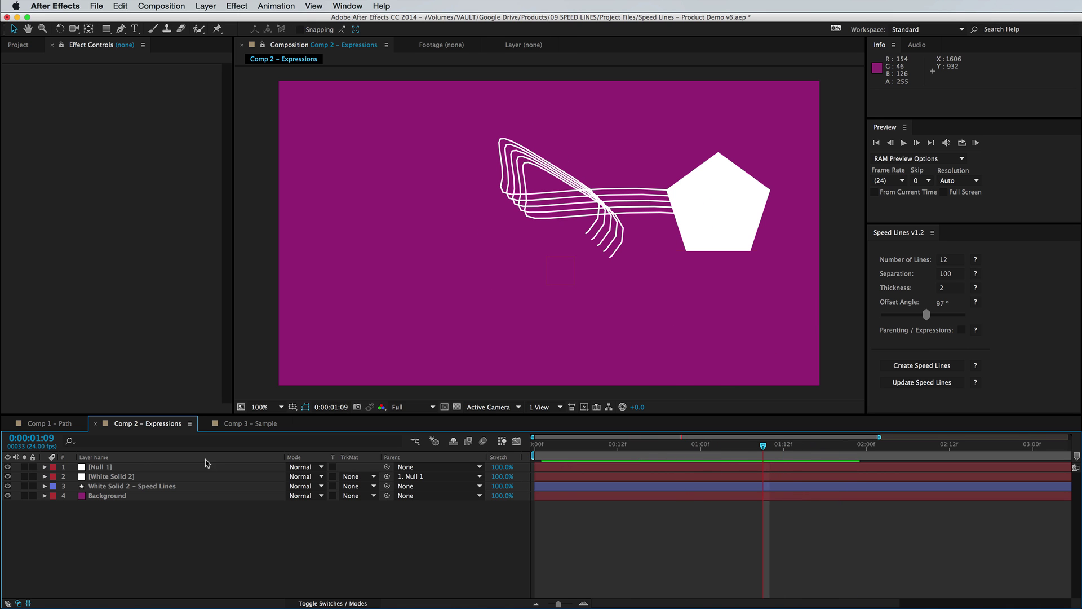
left_click(143, 469)
key("p")
left_click_drag(702, 451, 853, 457)
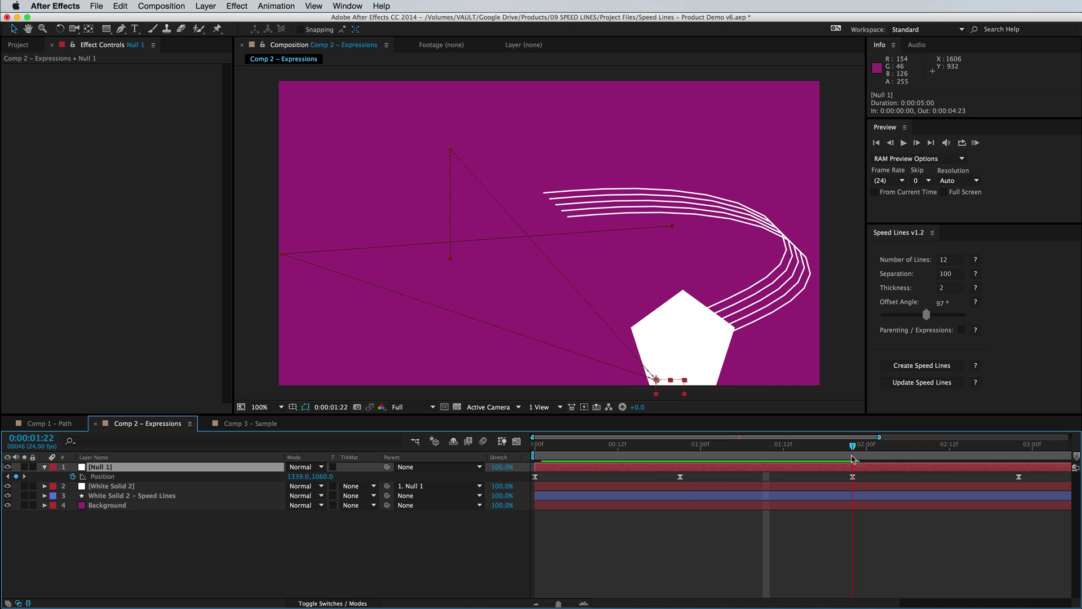
left_click_drag(649, 371, 416, 305)
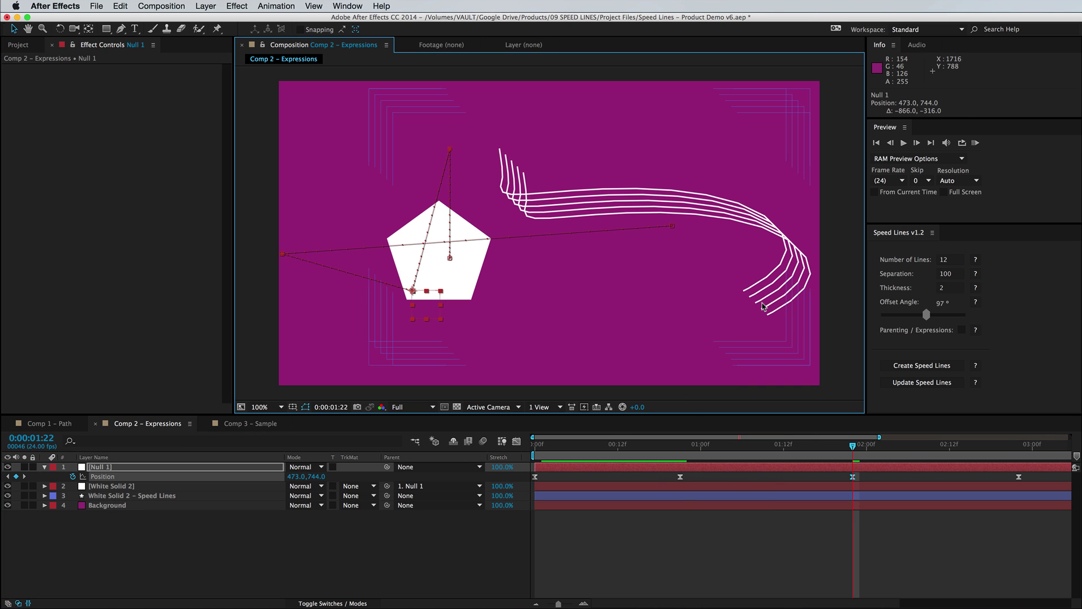
Regenerate White Solid 2 – Speed Lines with Parenting / Expressions enabled and preview them
left_click(824, 497)
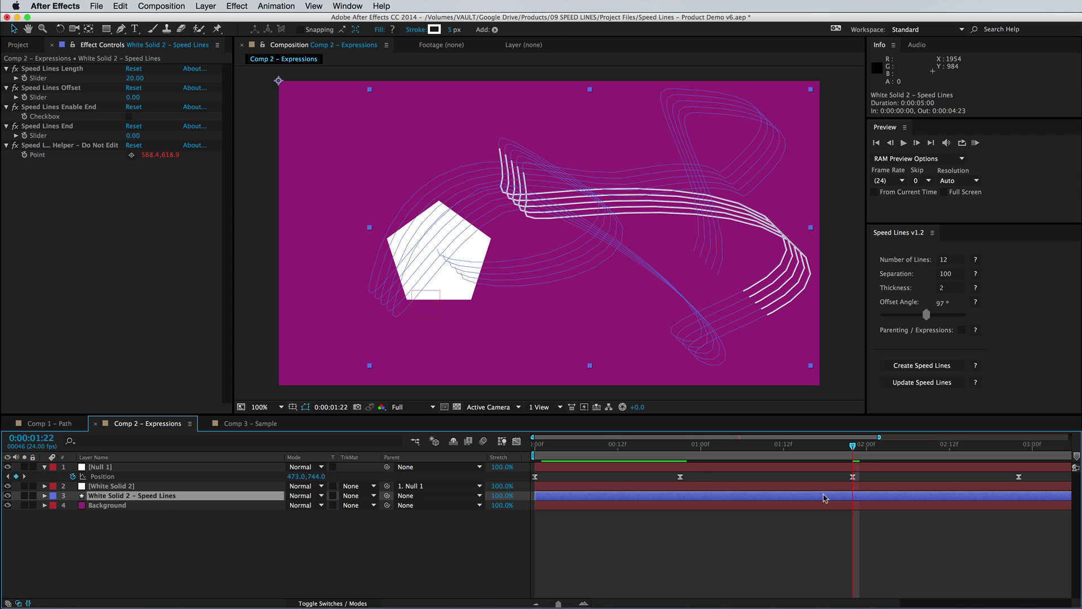
left_click(961, 332)
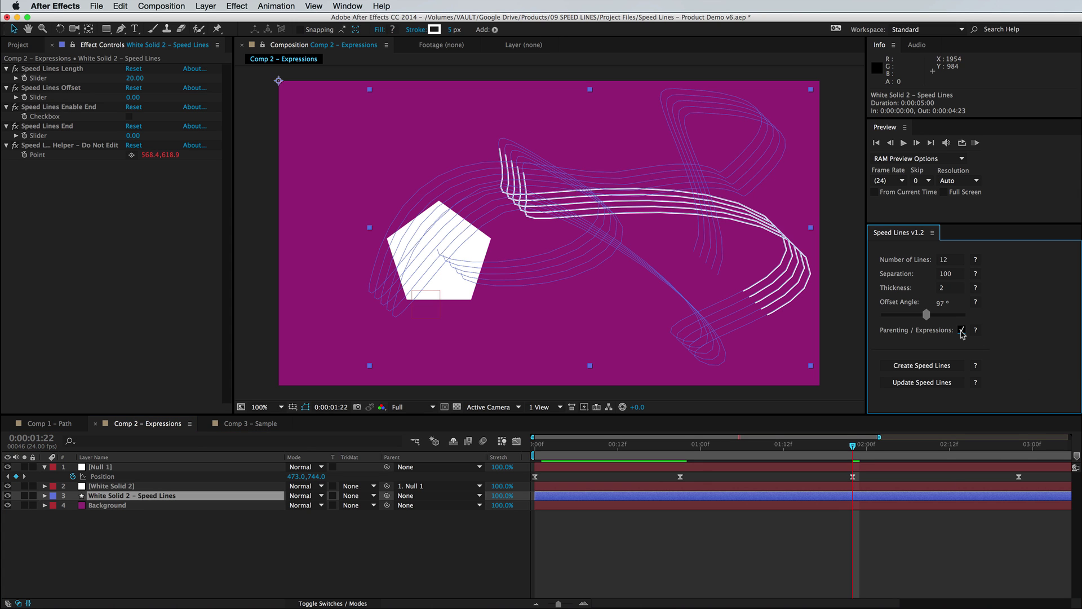
left_click(916, 385)
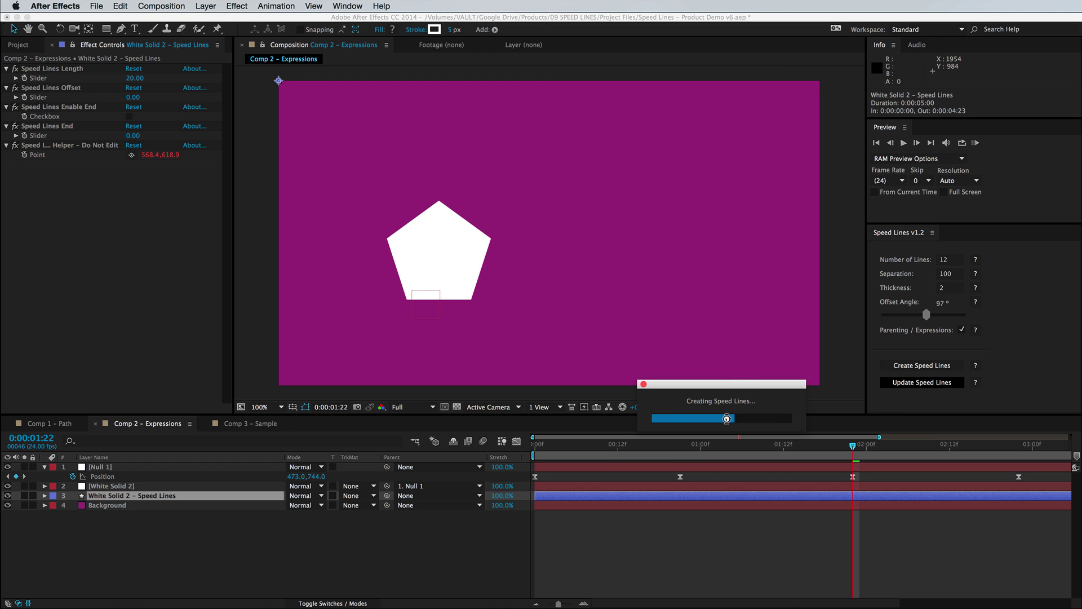
left_click(724, 543)
left_click_drag(834, 450, 846, 473)
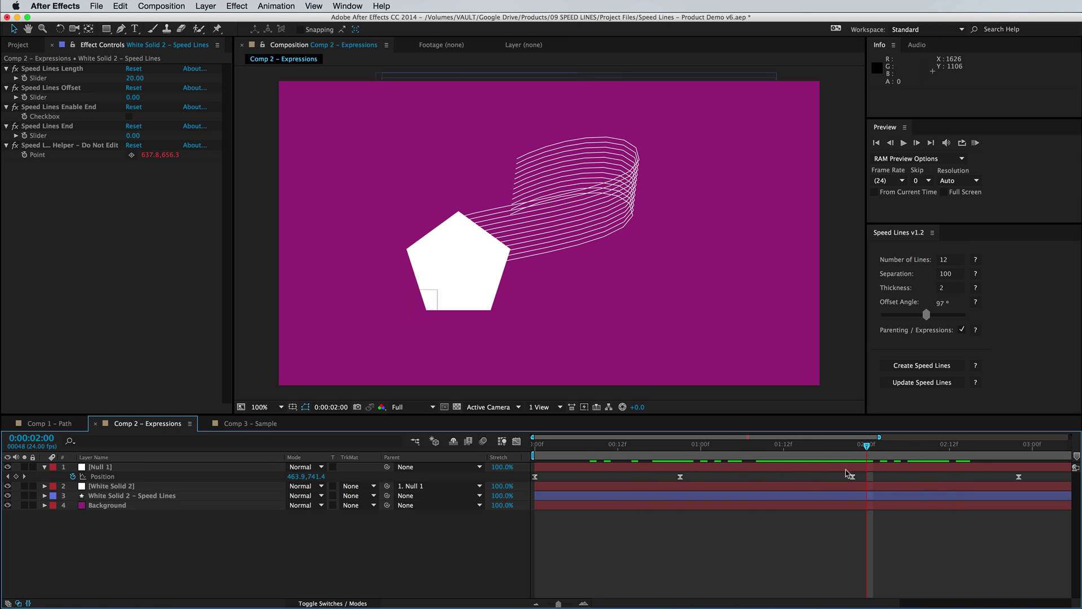
Switch to Comp 3 – Sample and scrub through its circuit-line animation
left_click(237, 424)
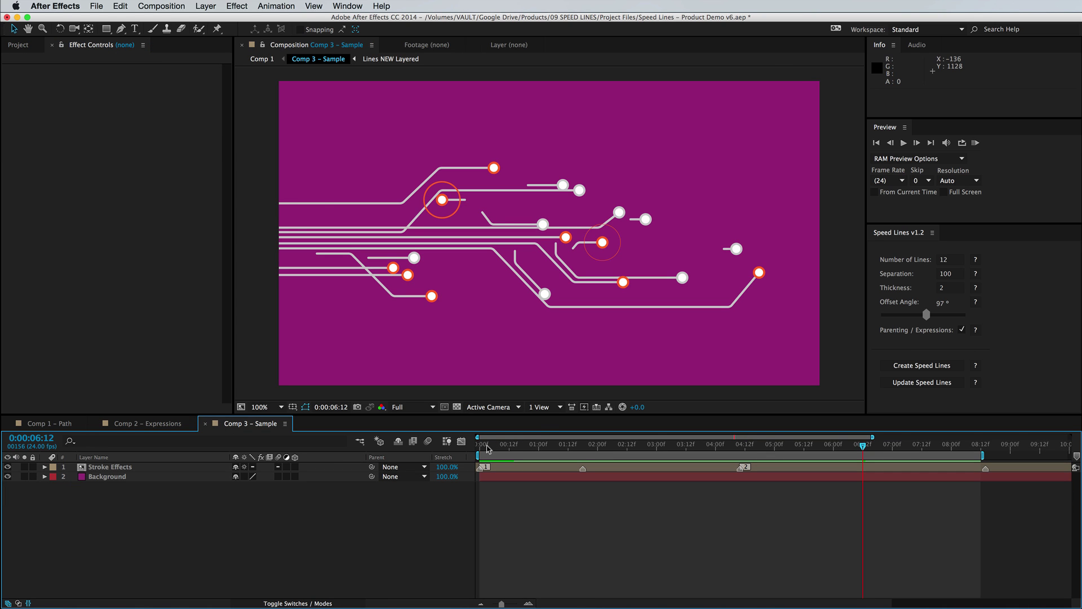
left_click_drag(488, 449, 890, 463)
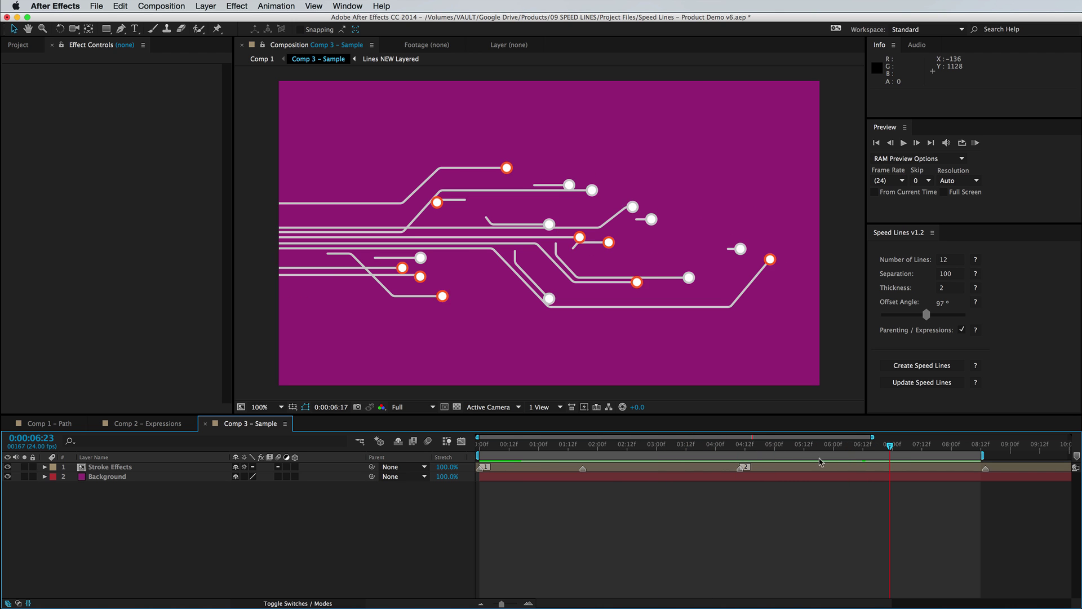
left_click_drag(602, 449, 613, 451)
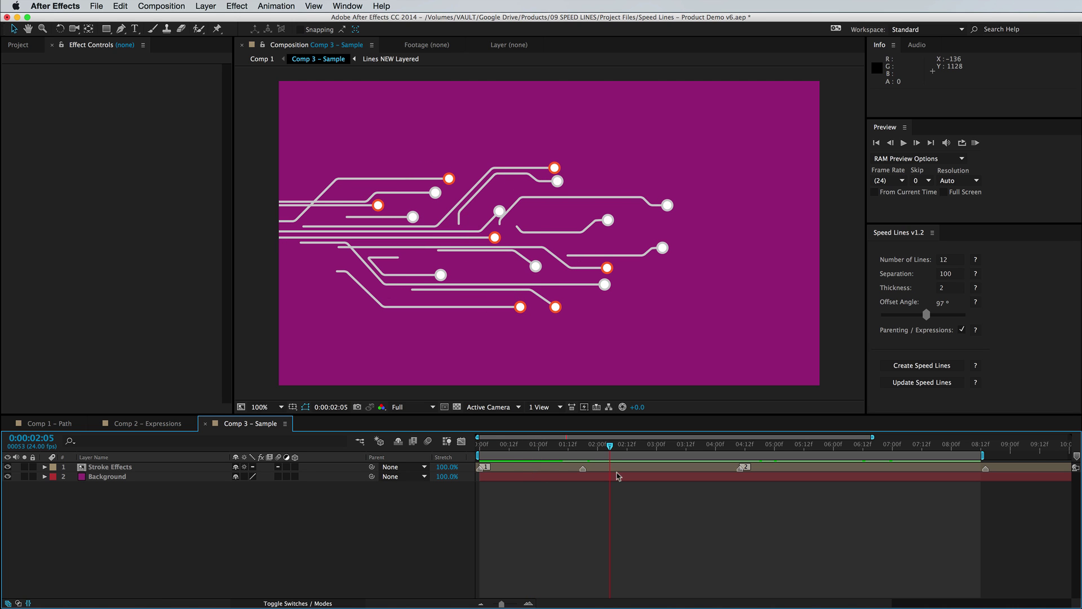
left_click_drag(527, 446, 507, 448)
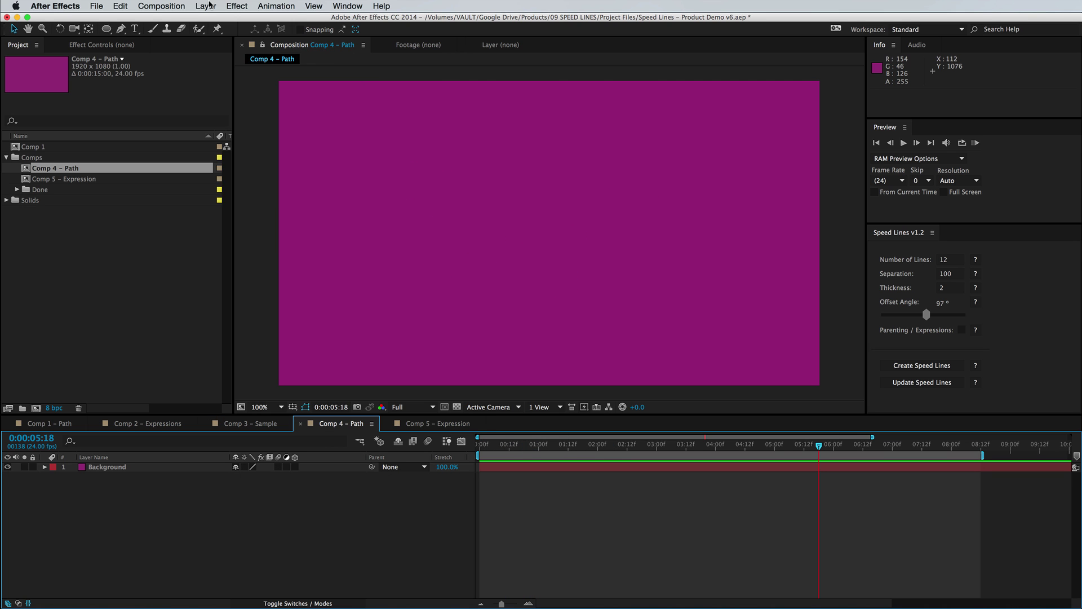
Add a new white solid layer to Comp 4 – Path
left_click(205, 6)
mouse_move(210, 19)
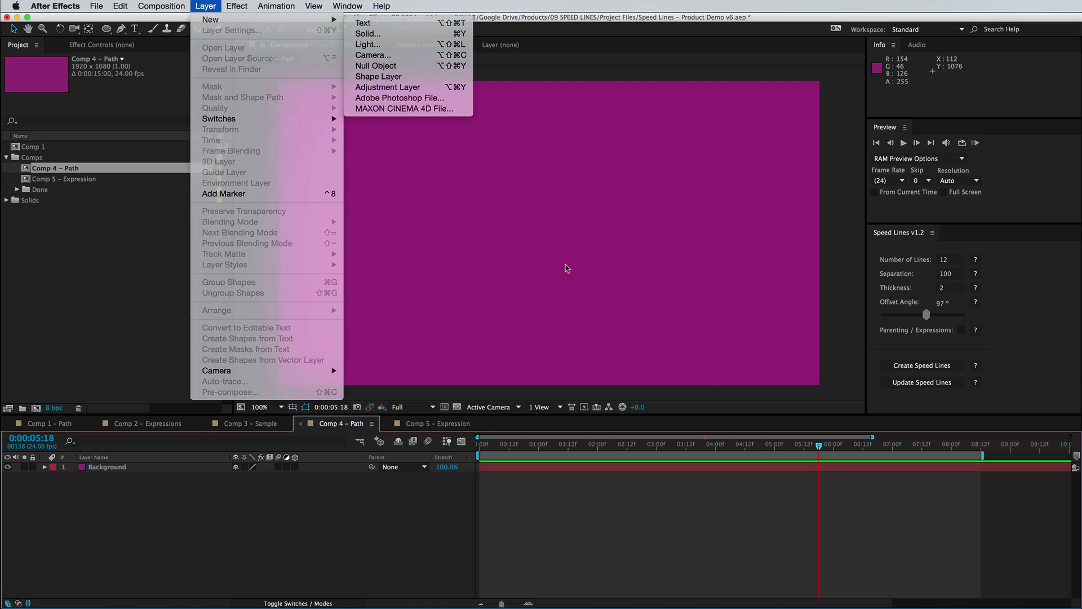
key("super+y")
left_click(940, 403)
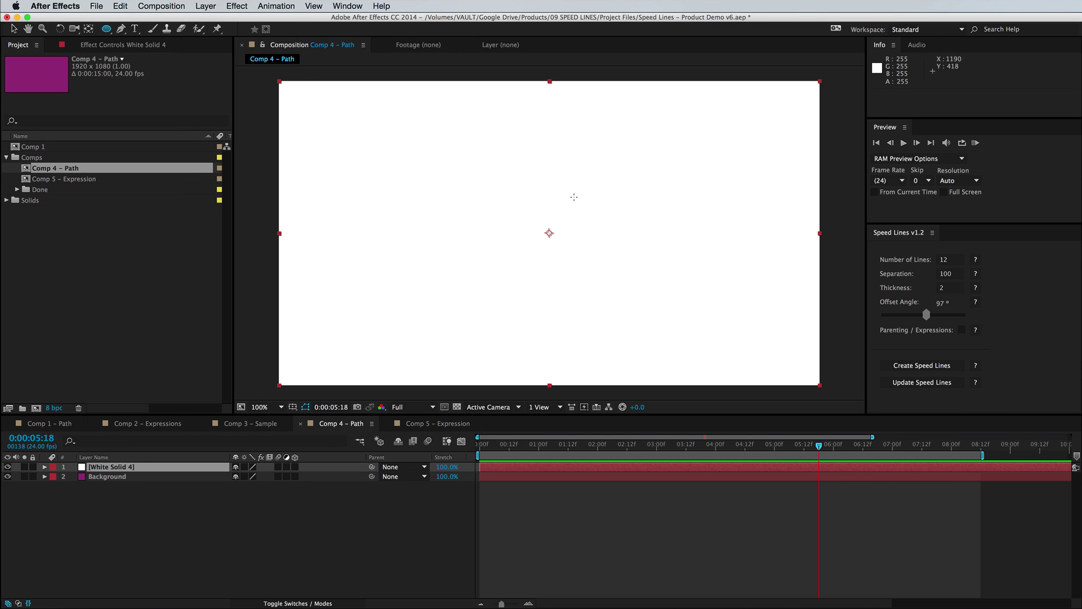
Mask White Solid 4 into a centred circle and move its anchor point onto it
left_click_drag(514, 200, 616, 265)
key("v")
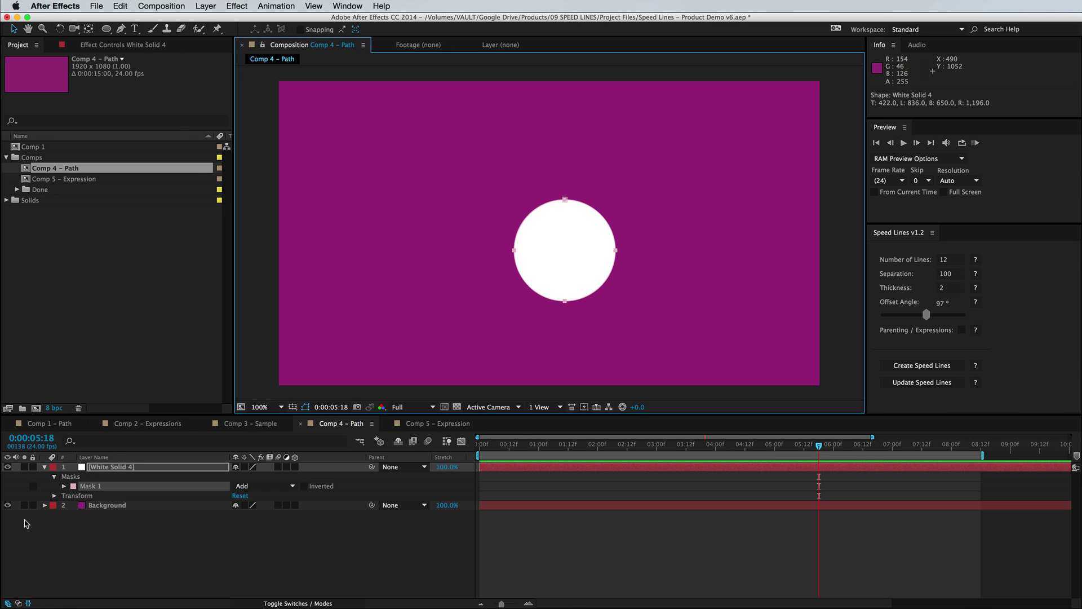
left_click(134, 468)
left_click(44, 468)
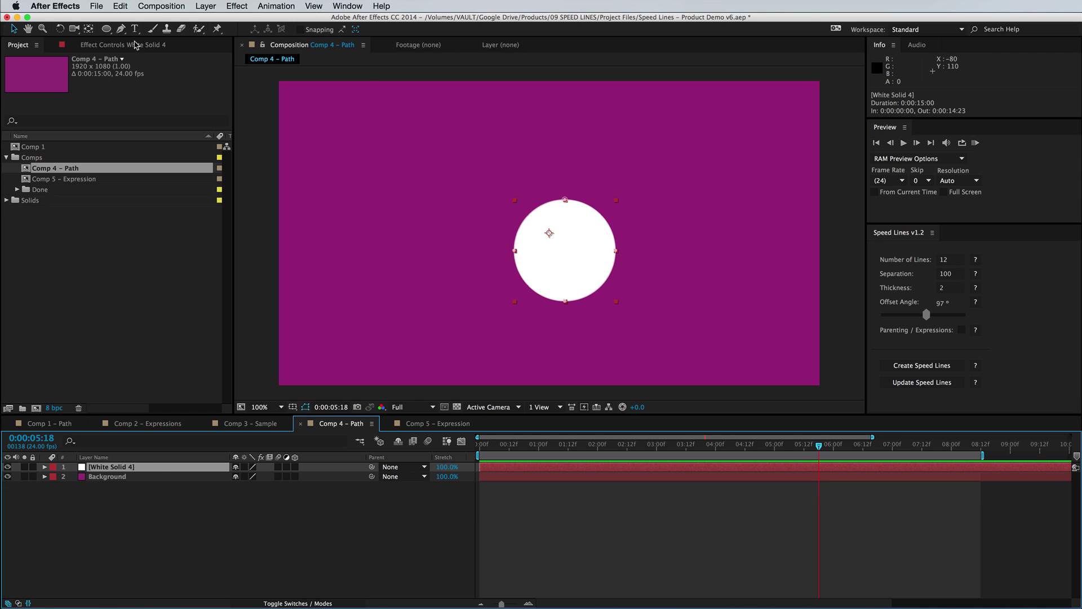
key("y")
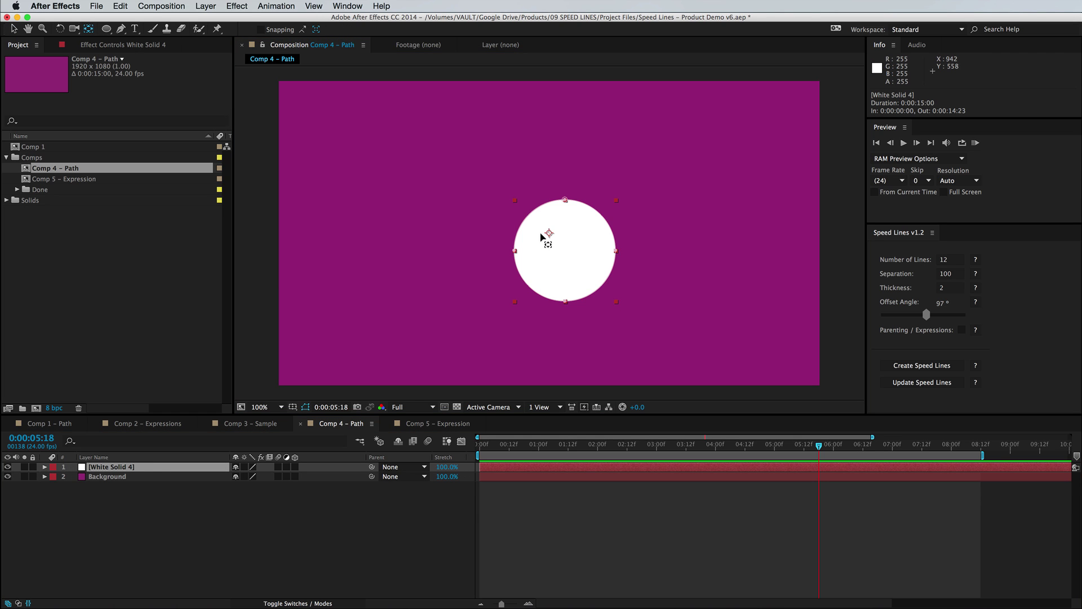
left_click_drag(541, 234, 584, 252)
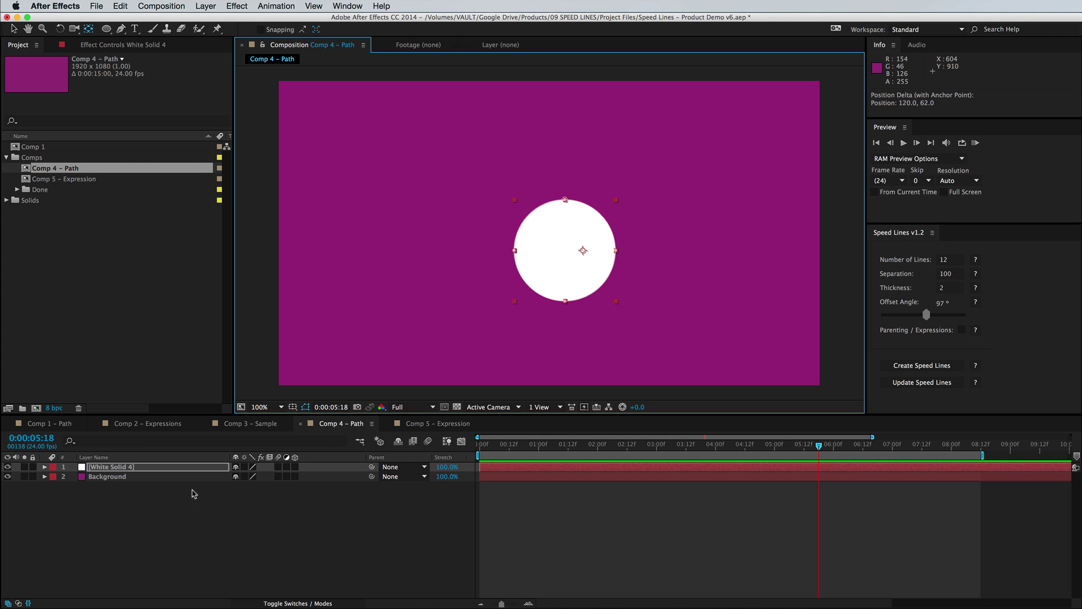
Set the circle's first Position keyframe at the upper left at frame 0
left_click(178, 468)
key("p")
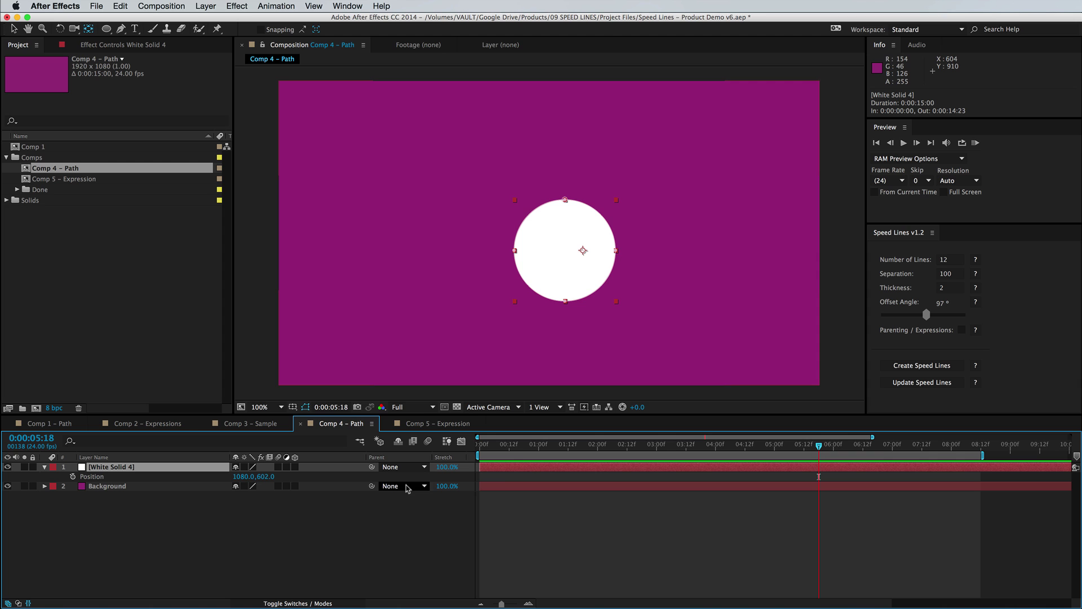
left_click(481, 445)
key("v")
left_click_drag(593, 275, 382, 168)
left_click(71, 477)
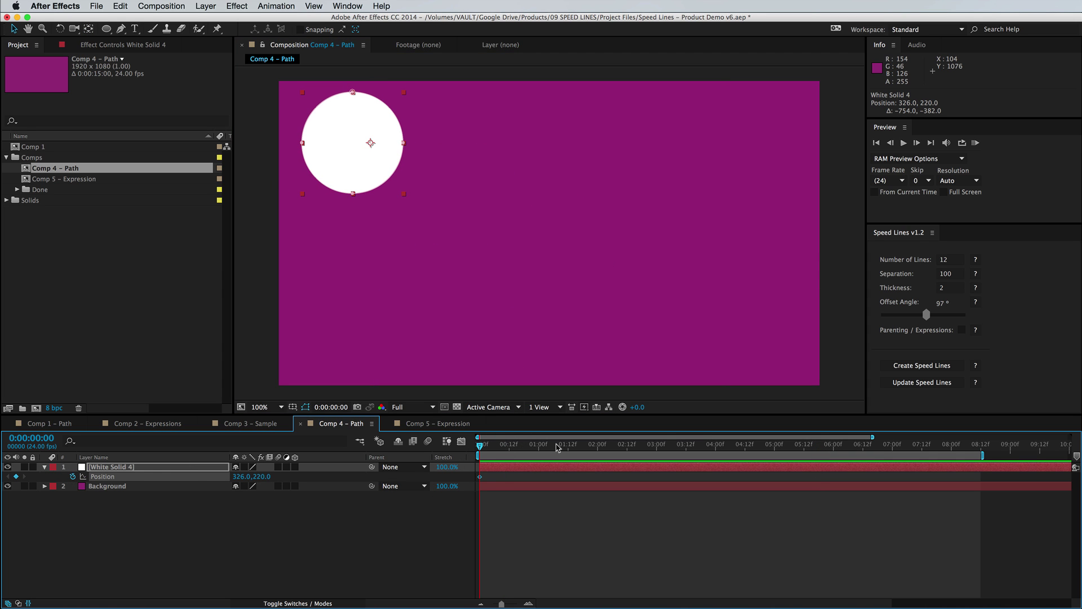
Add Position keyframes: upper right at 1:05, lower left at 2:10, lower right at 4:01
left_click_drag(539, 445, 550, 445)
left_click_drag(372, 145, 733, 193)
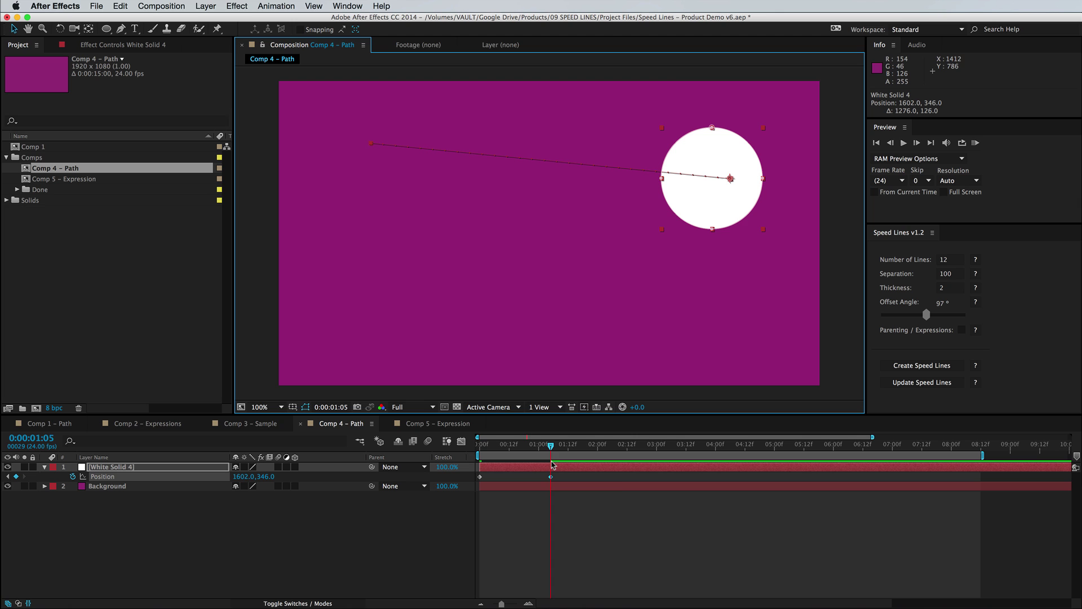
left_click_drag(551, 445, 623, 444)
left_click_drag(724, 199, 372, 299)
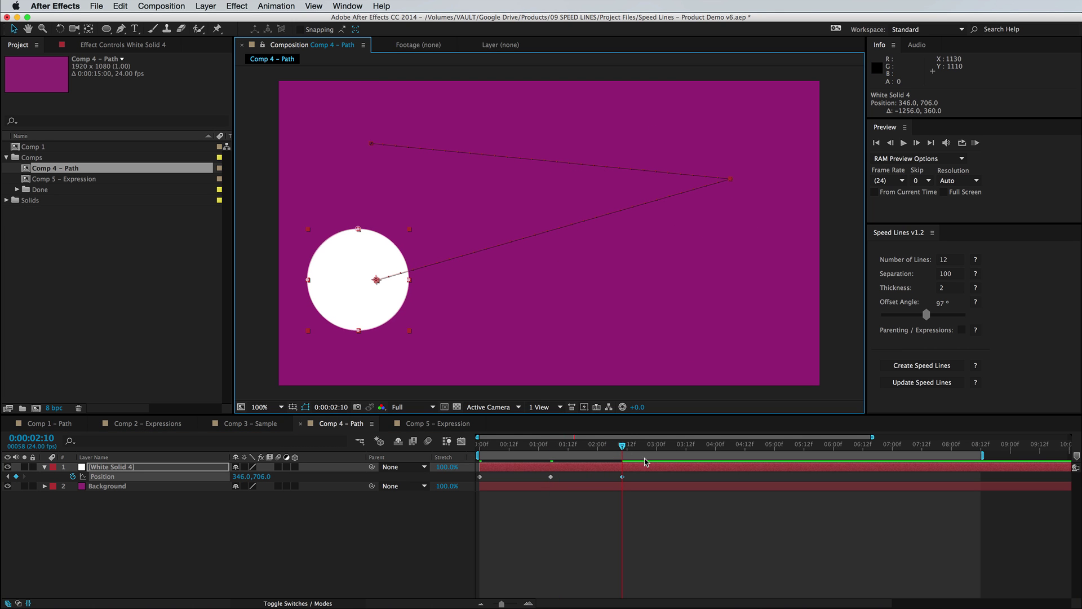
left_click_drag(622, 444, 717, 445)
left_click_drag(372, 306, 420, 305)
left_click_drag(558, 301, 733, 326)
left_click(806, 508)
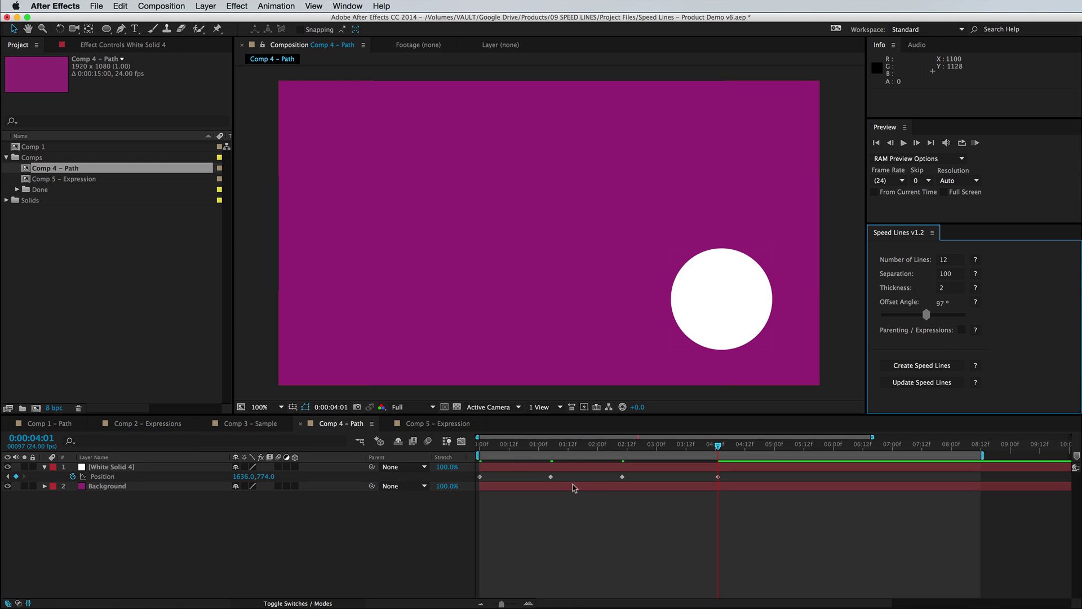
Create speed lines for White Solid 4 from the Speed Lines v1.2 panel and preview them
left_click(601, 470)
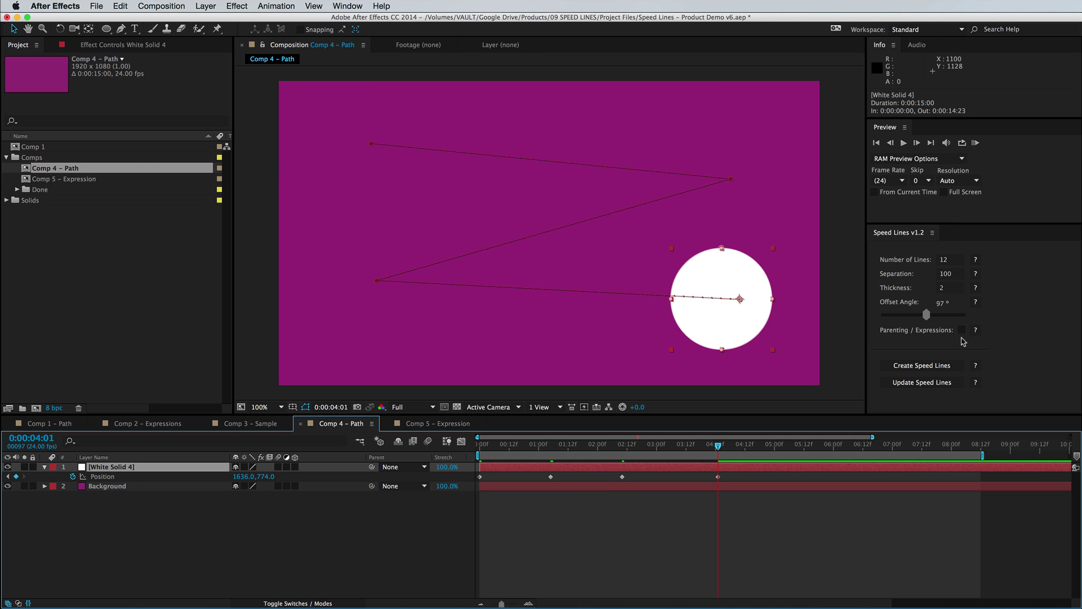
left_click(925, 366)
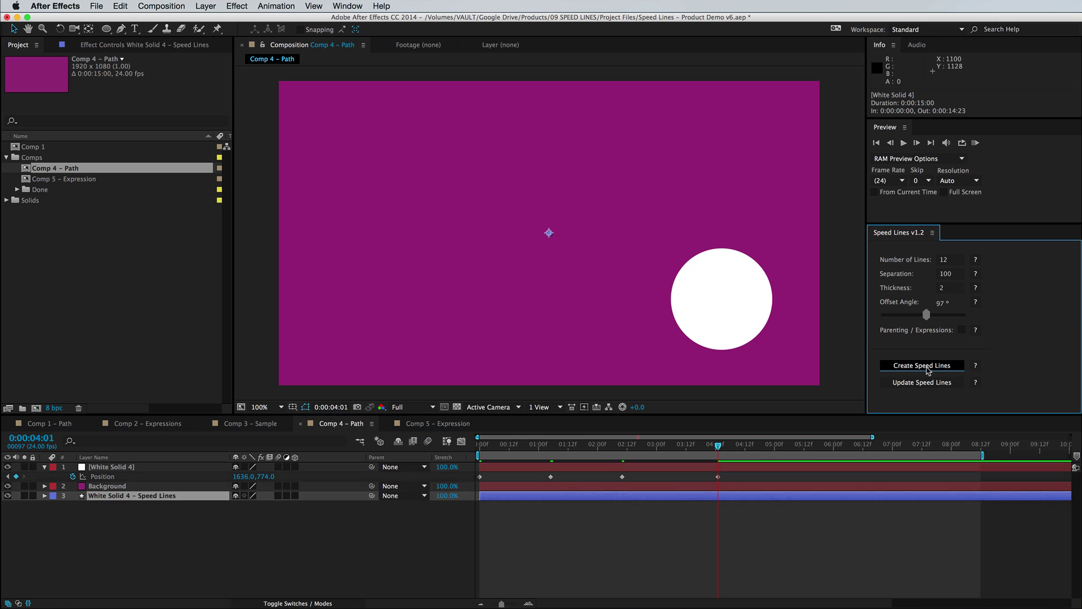
left_click(747, 521)
left_click_drag(717, 445, 668, 460)
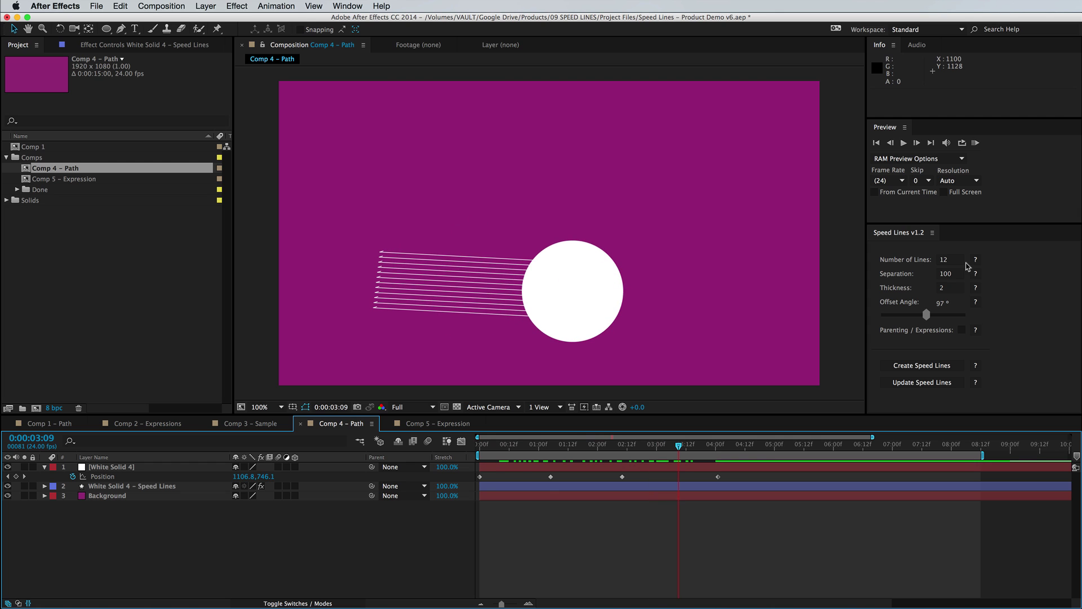
Regenerate the speed lines with thickness 5, 25 lines and separation 125
left_click(949, 289)
type("5")
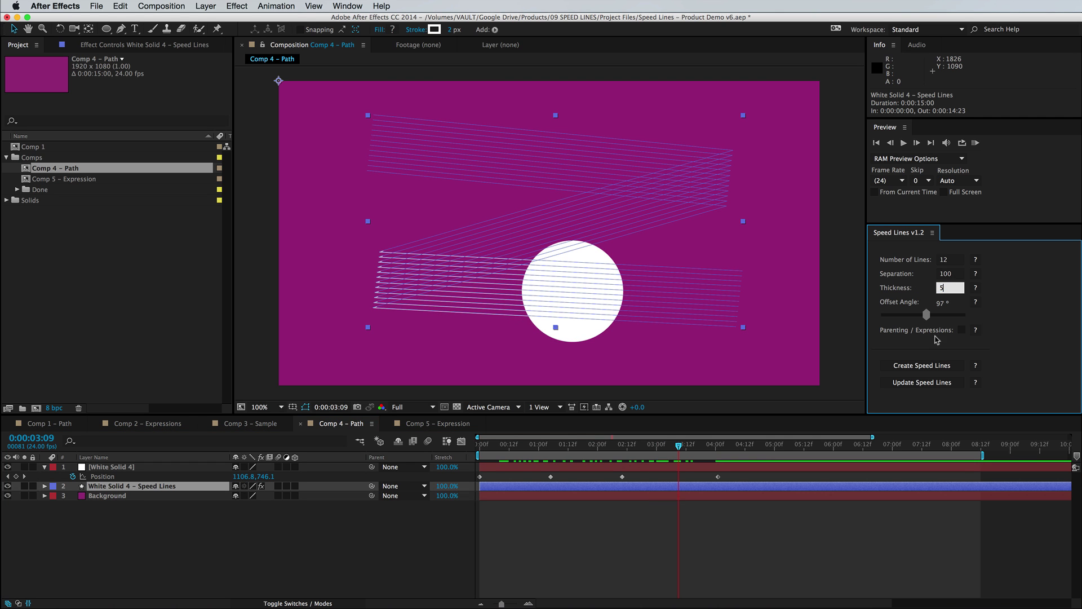
left_click(936, 383)
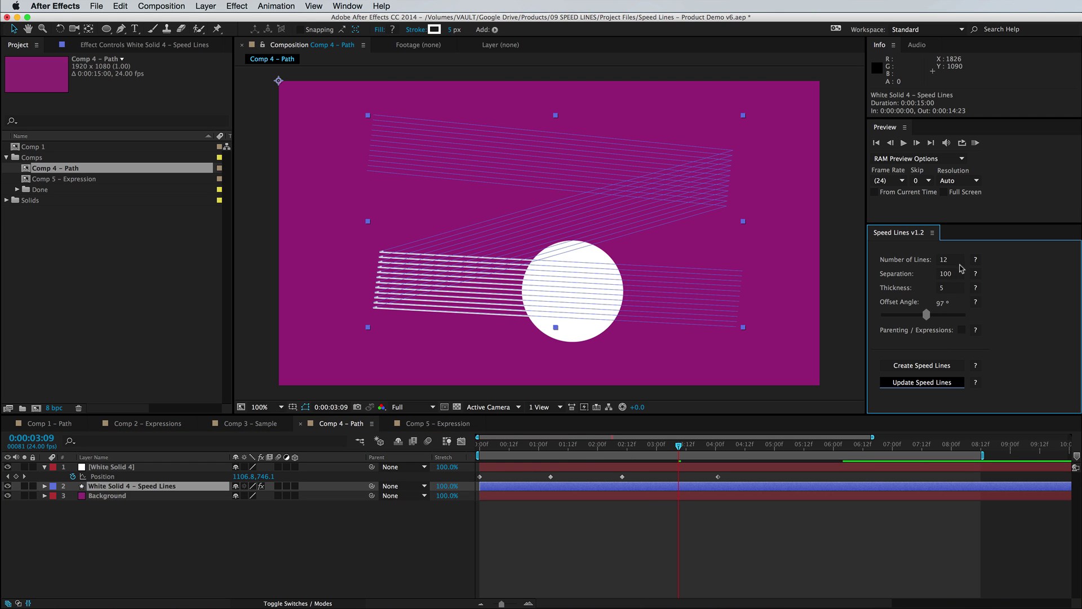
left_click(950, 259)
type("25")
left_click(947, 383)
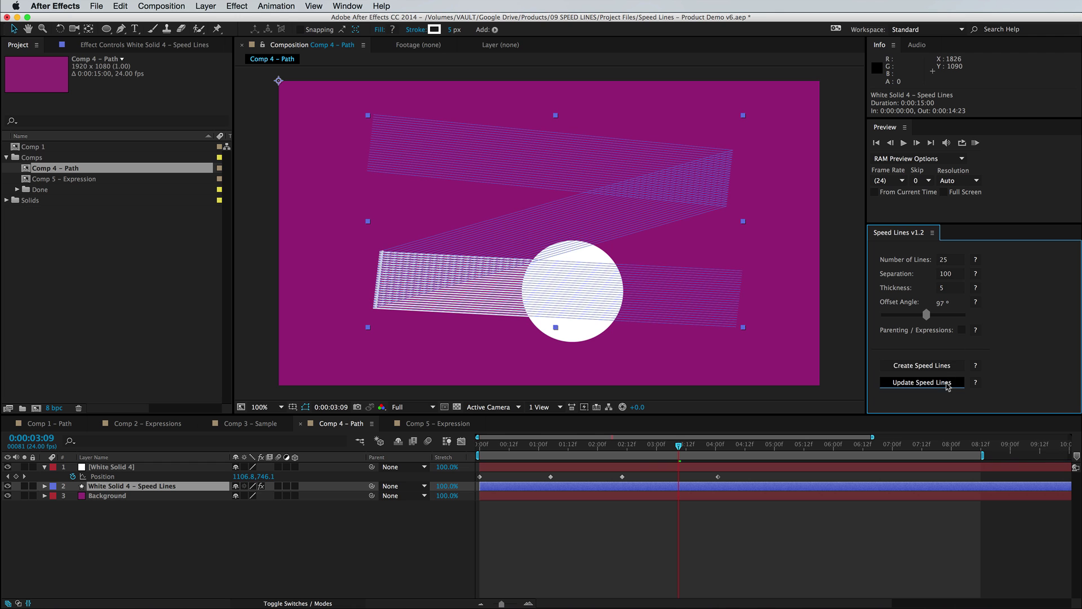
left_click(956, 273)
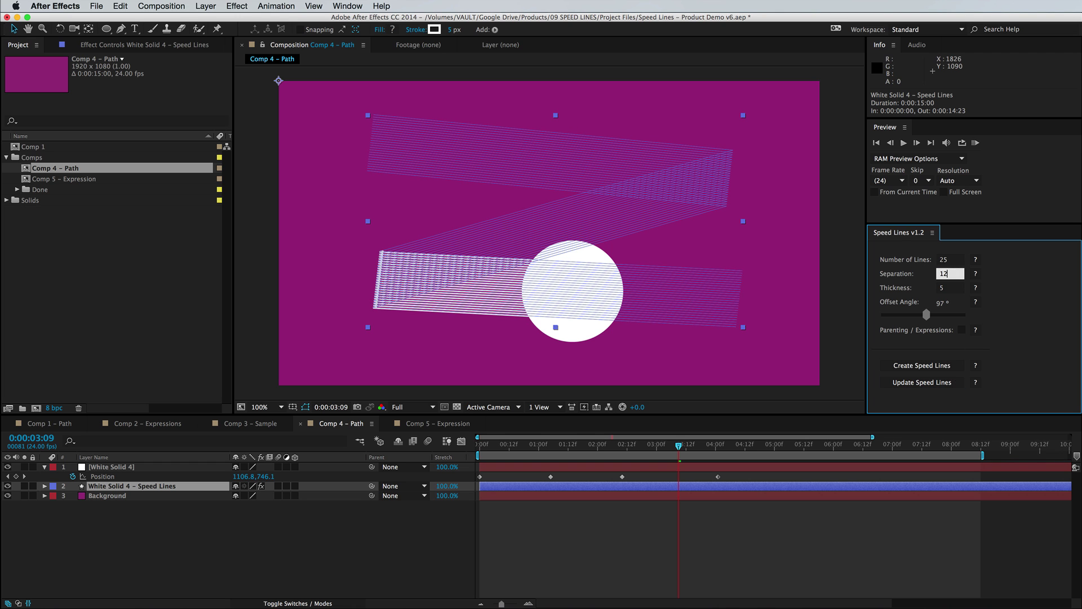
type("125")
left_click(923, 382)
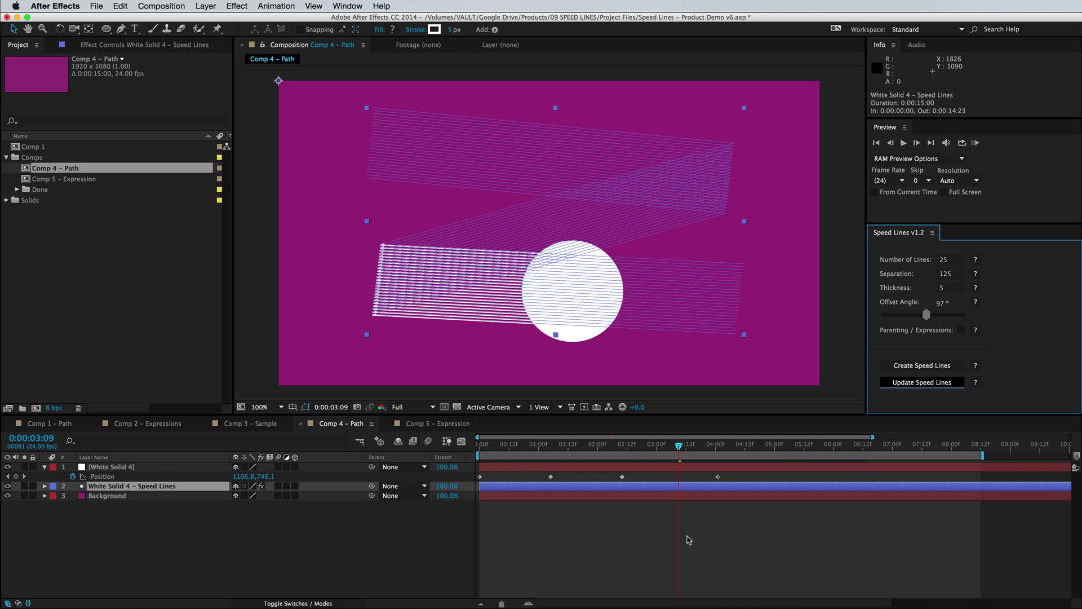
Deselect the layer and scrub the timeline to preview the circle with its new speed lines
left_click(689, 538)
left_click(659, 446)
left_click_drag(647, 446, 720, 465)
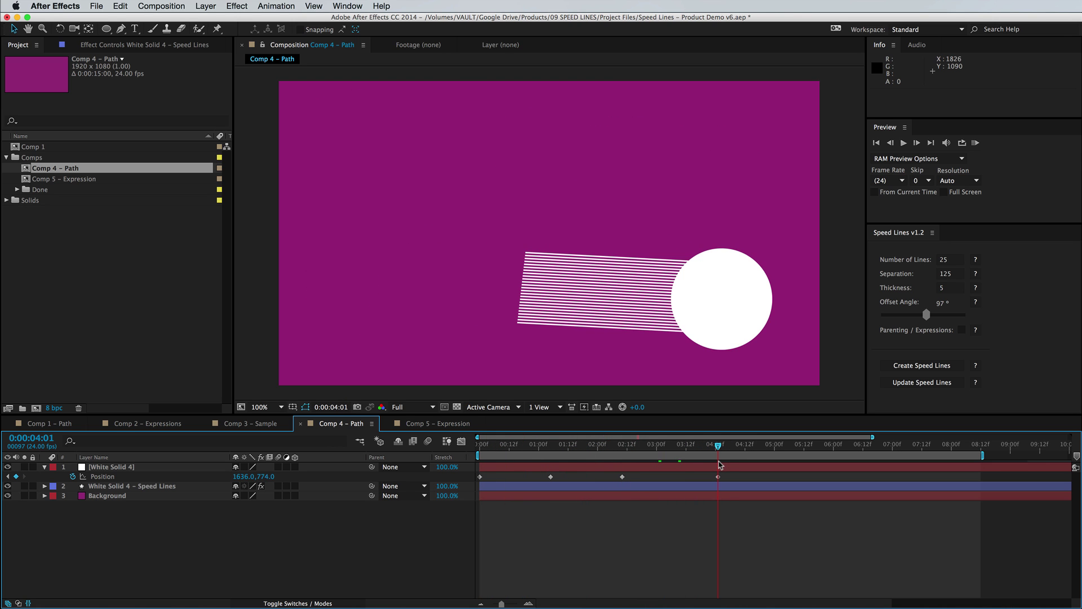
On the White Solid 4 – Speed Lines layer, raise Speed Lines Length to 39 in Effect Controls
left_click(626, 495)
left_click(625, 486)
left_click(121, 45)
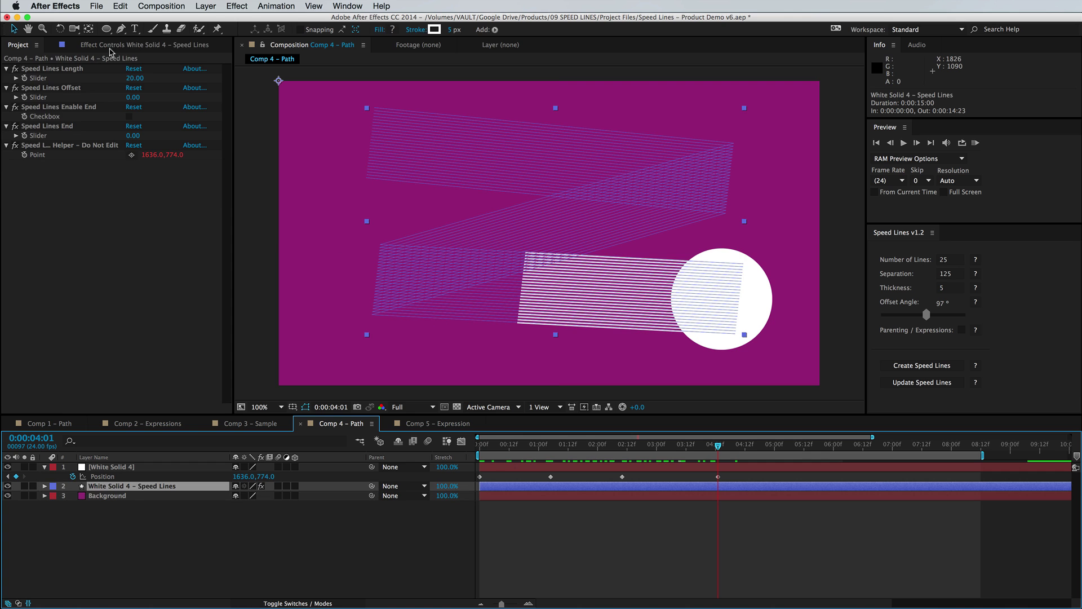
mouse_move(135, 78)
left_mouse_down()
mouse_move(166, 76)
mouse_move(140, 76)
mouse_move(149, 76)
mouse_move(117, 97)
mouse_move(136, 97)
left_mouse_up()
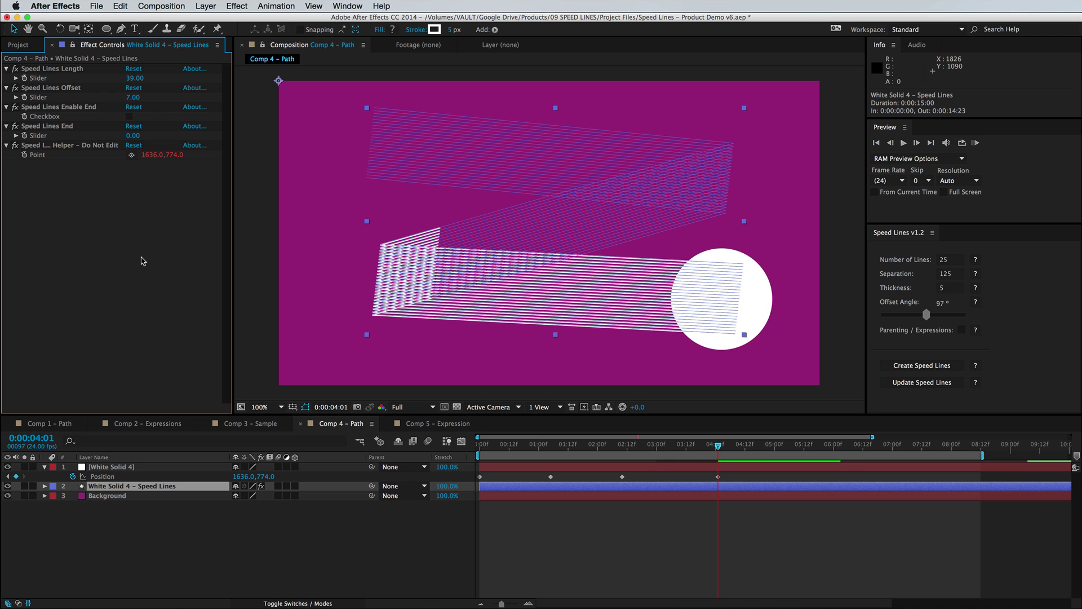